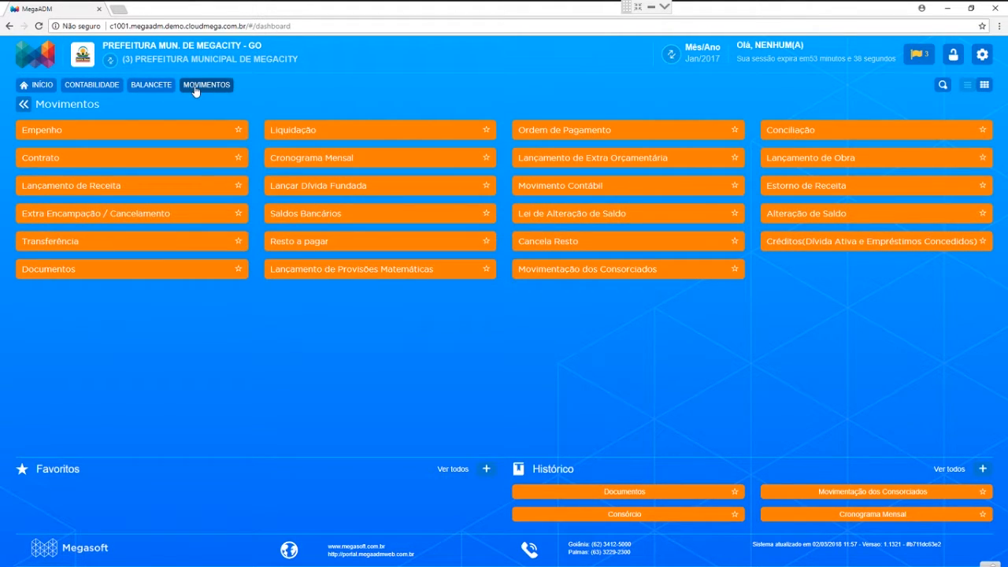
- Start a new contract record and set its Unidade to 1, GABINETE DO PREFEITO
{"action": "left_click", "coordinate": [104, 157]}
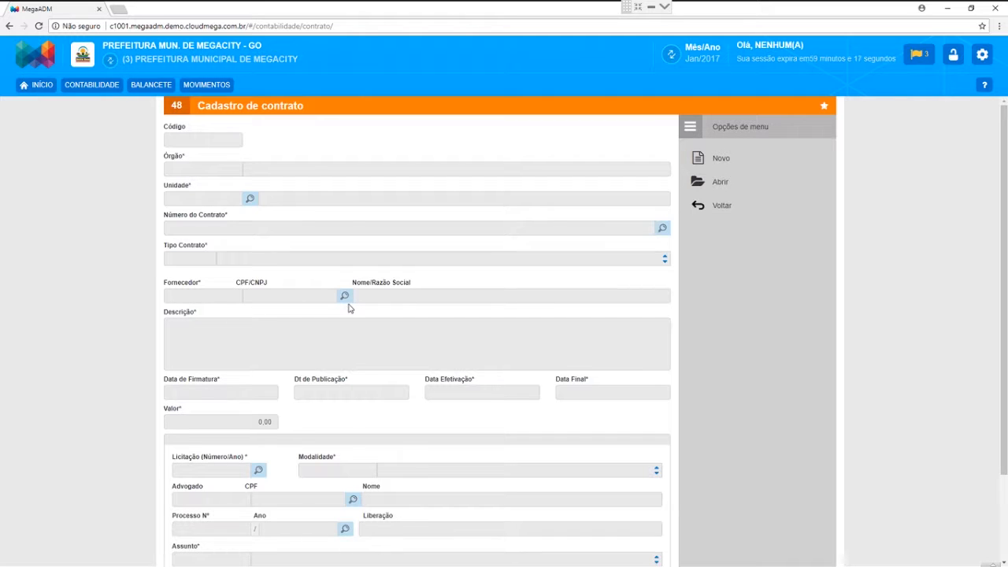
{"action": "left_click", "coordinate": [723, 159]}
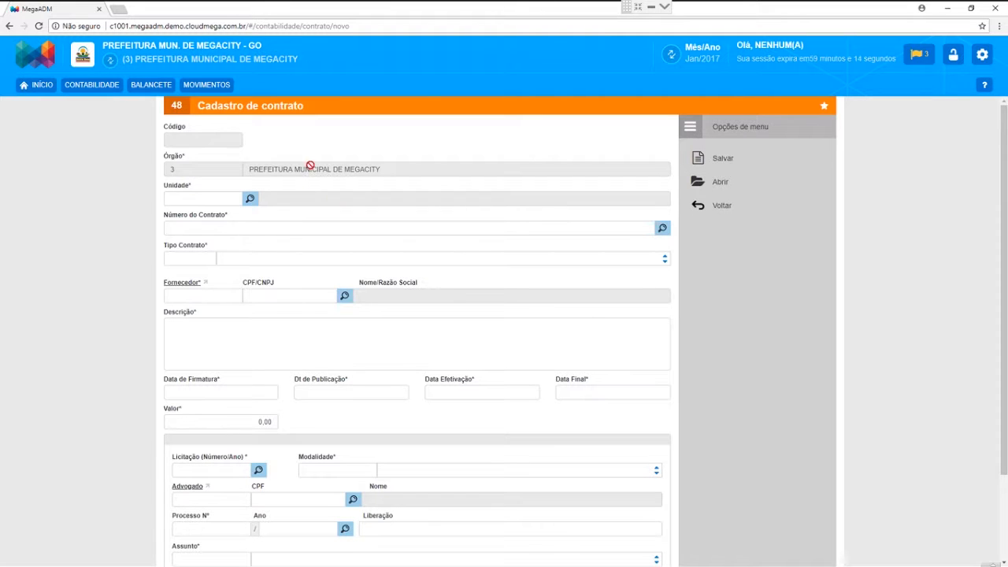
{"action": "left_click", "coordinate": [250, 199]}
{"action": "left_click", "coordinate": [203, 218]}
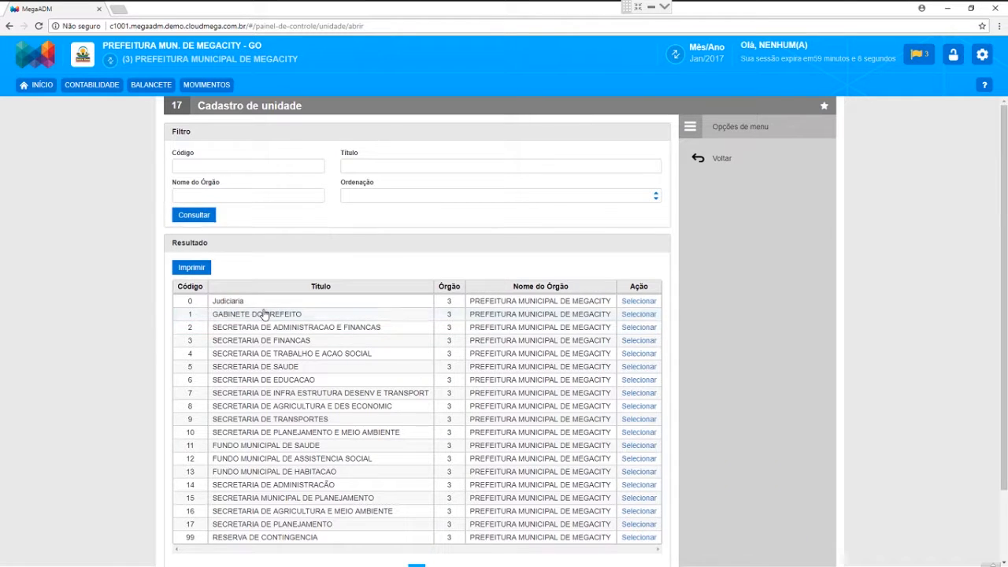
{"action": "left_click", "coordinate": [263, 315]}
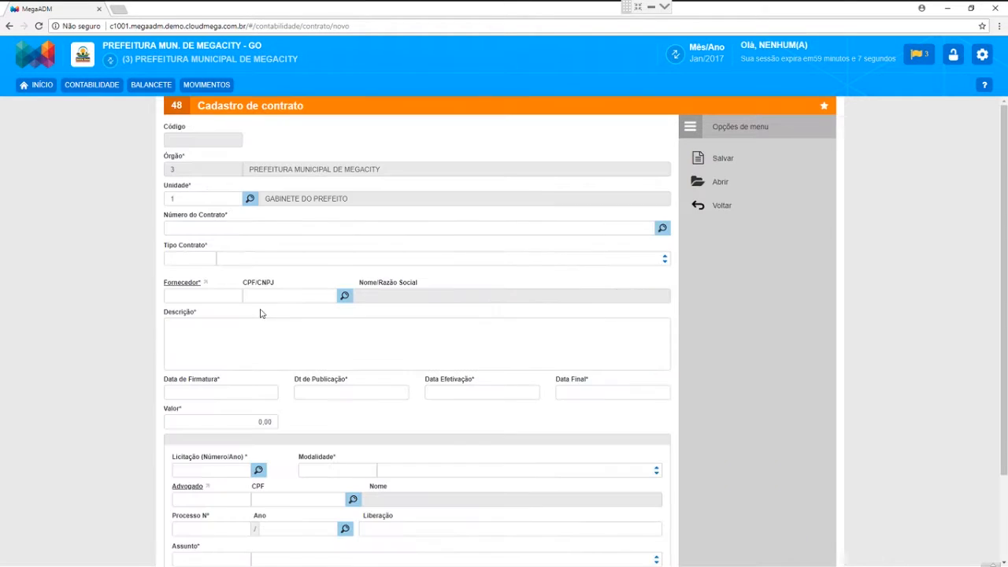
- Enter contract number 00012017 and set the contract type to CONTRATOS DE SERVIÇOS
{"action": "left_click", "coordinate": [240, 231]}
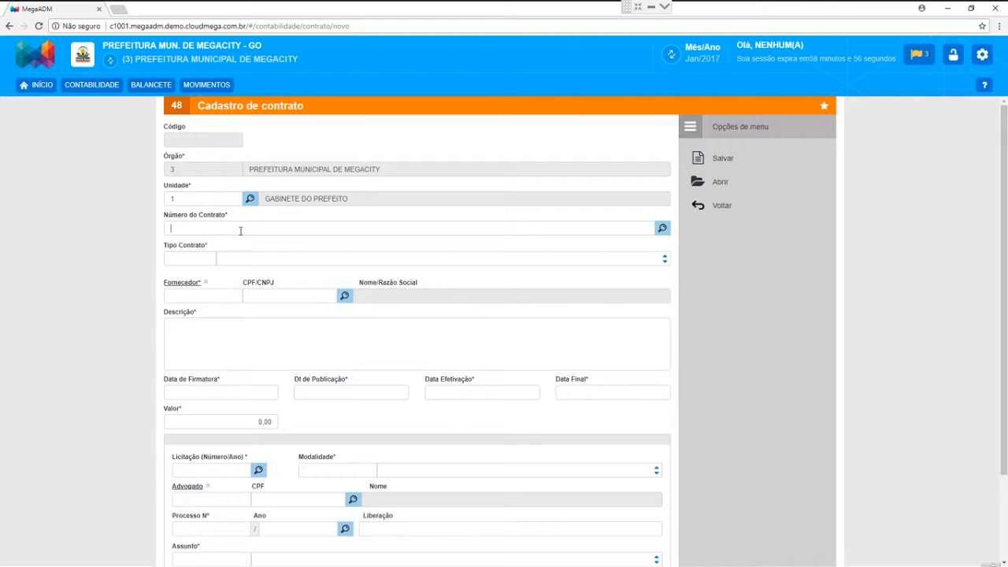
{"action": "type", "text": "00012001"}
{"action": "key", "text": "BackSpace"}
{"action": "type", "text": "17"}
{"action": "left_click", "coordinate": [264, 259]}
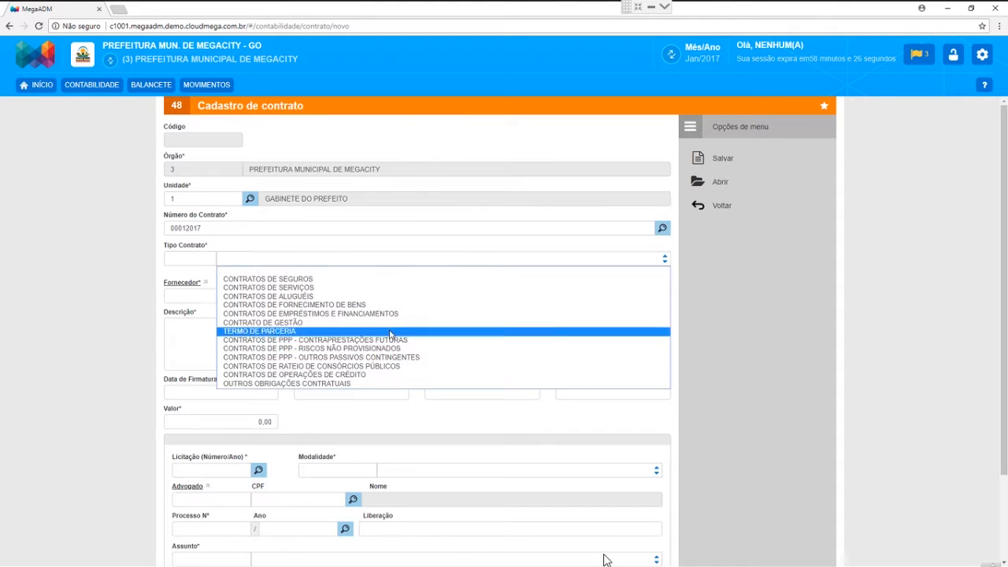
{"action": "left_click", "coordinate": [289, 288]}
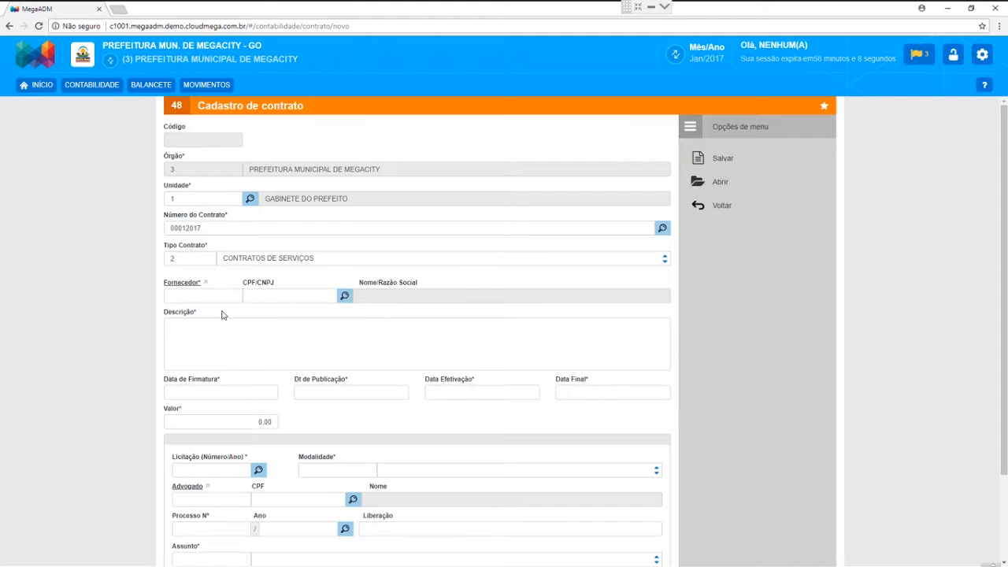
- Search the supplier register for the trade name "megas" and select MEGASOFT INFORMATICA as the contract's supplier
{"action": "left_click", "coordinate": [344, 296]}
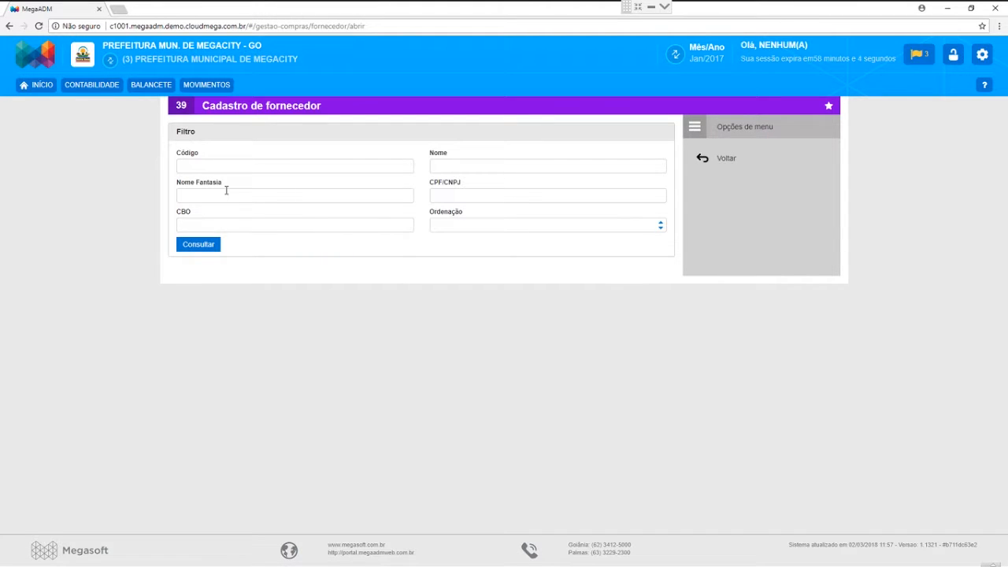
{"action": "left_click", "coordinate": [226, 190]}
{"action": "type", "text": "megas"}
{"action": "left_click", "coordinate": [197, 245]}
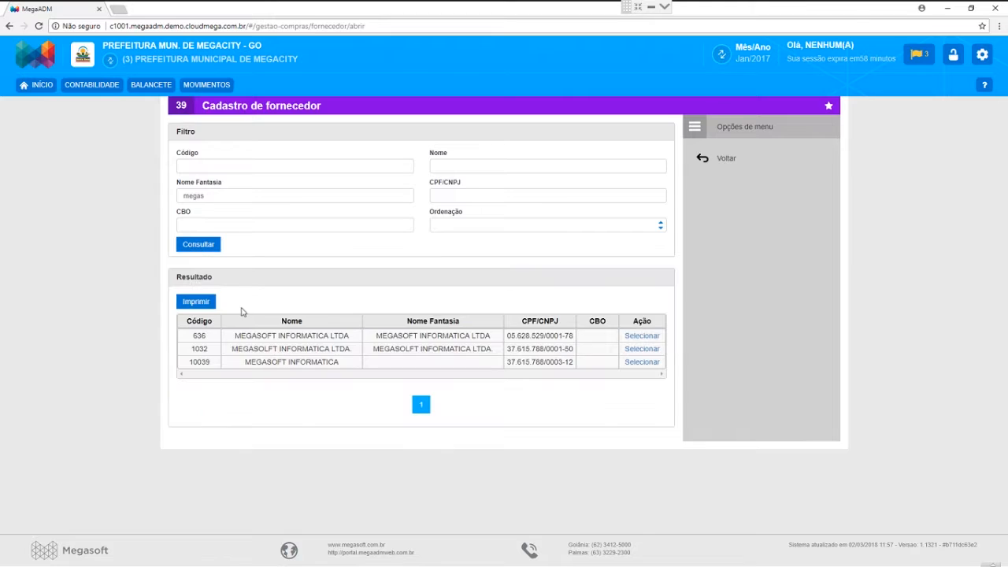
{"action": "double_click", "coordinate": [305, 364]}
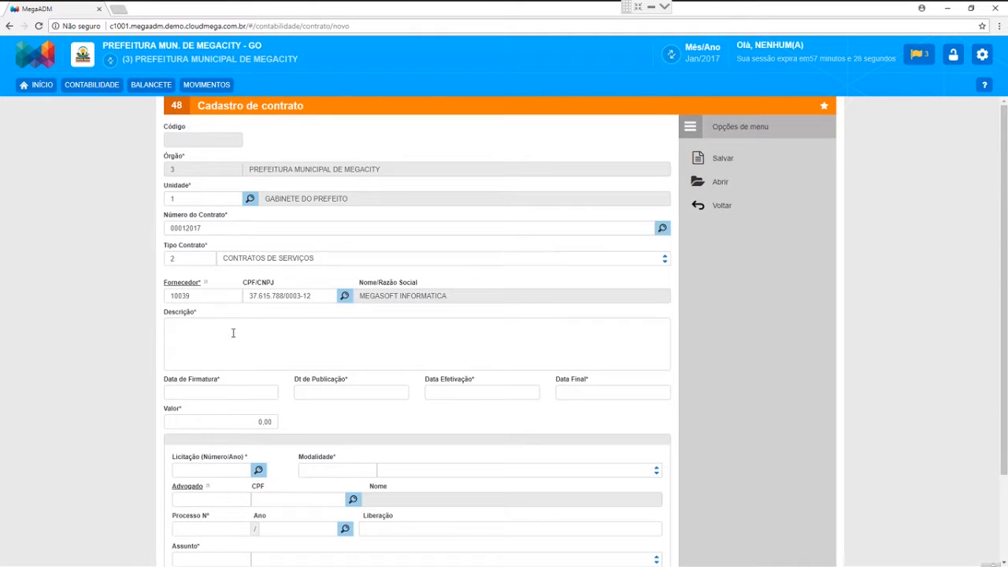
- Set the contract's signing date to 01/01/2017 and its publication date to 02/01/2017
{"action": "left_click", "coordinate": [225, 391]}
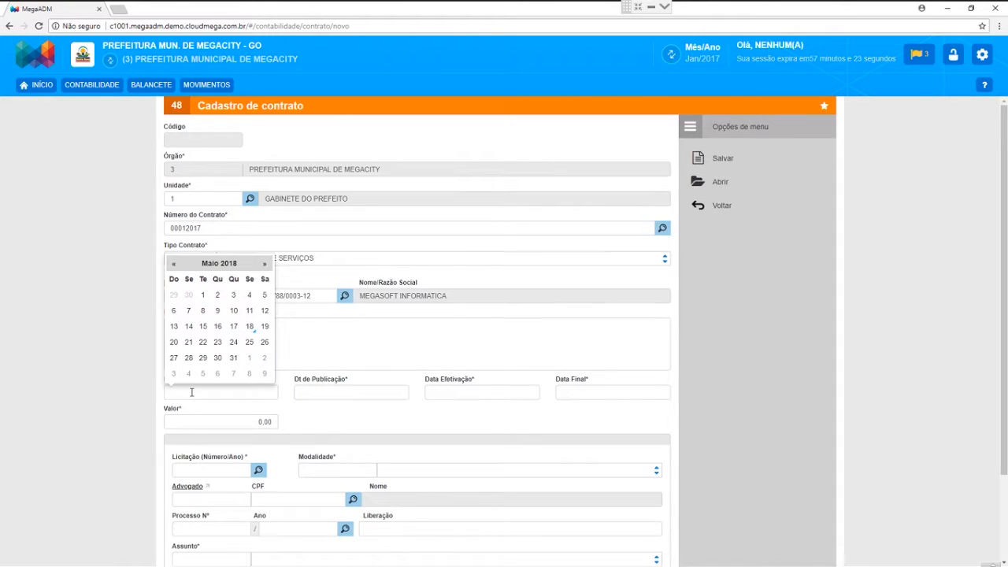
{"action": "type", "text": "01/01/2017"}
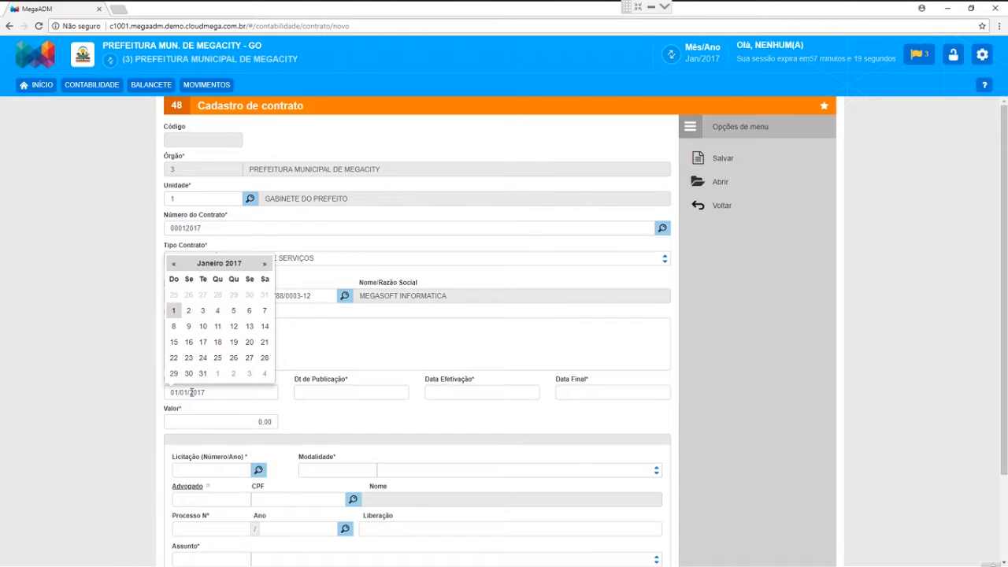
{"action": "key", "text": "Tab"}
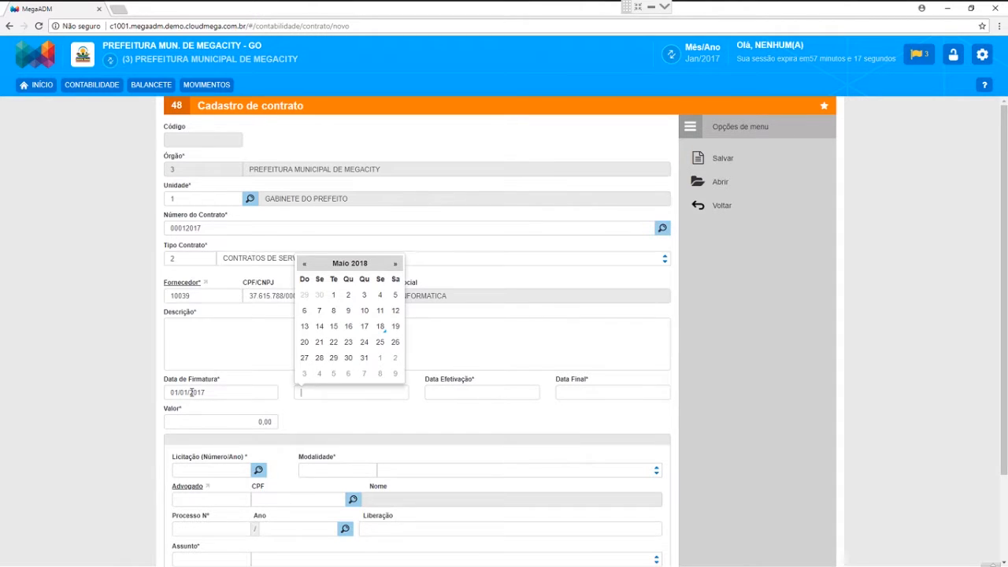
{"action": "type", "text": "02/01"}
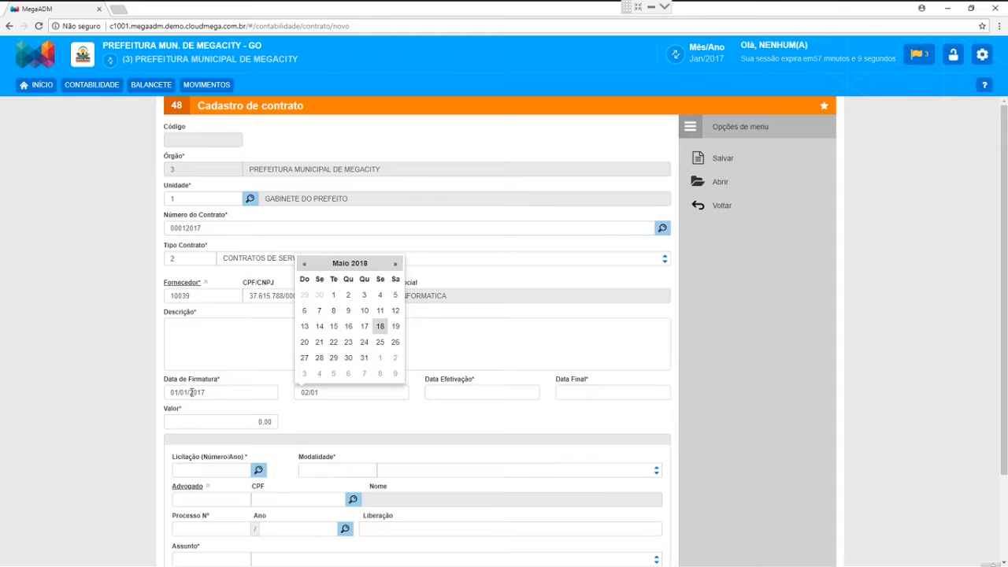
{"action": "type", "text": "/2017"}
{"action": "key", "text": "Tab"}
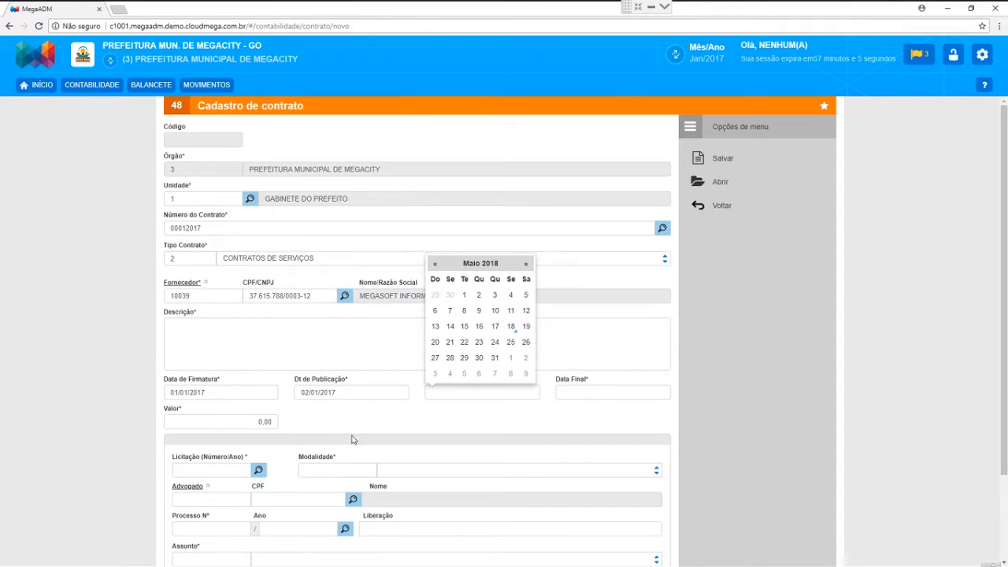
- Set the effective date to 02/01/2017, the final date to 31/12/2017 and the contract value to 3.000,00
{"action": "left_click", "coordinate": [464, 421]}
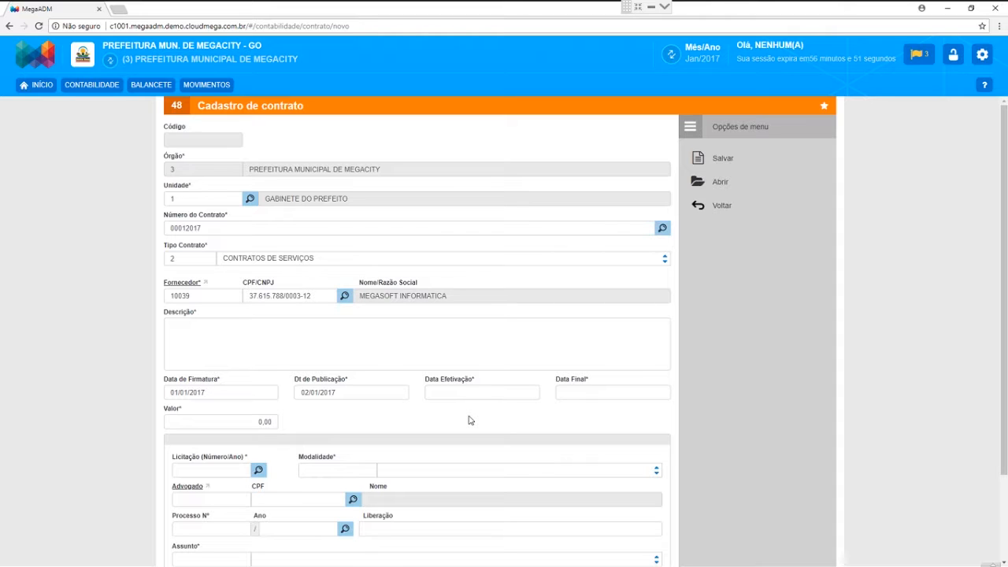
{"action": "left_click", "coordinate": [451, 392]}
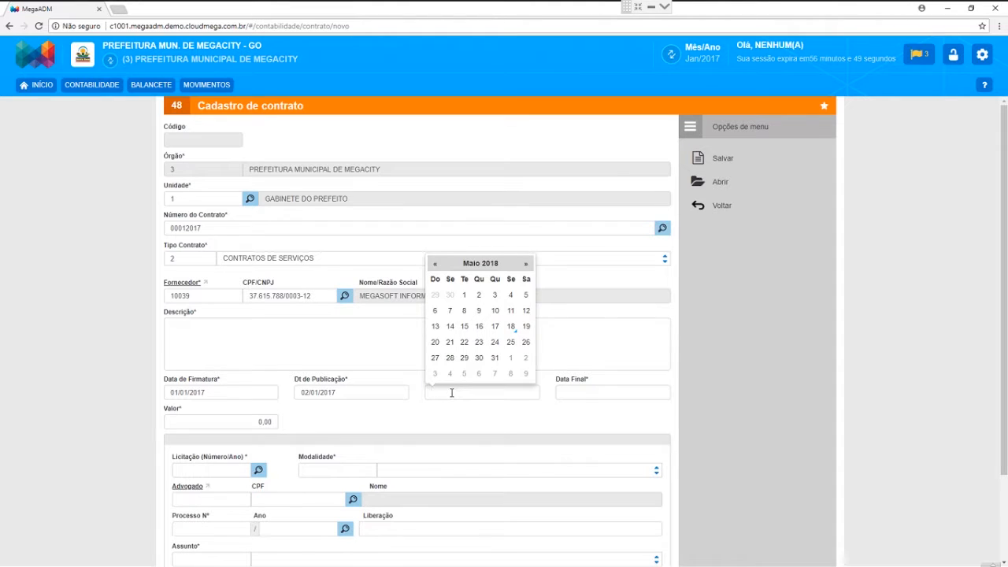
{"action": "type", "text": "02/01/2017"}
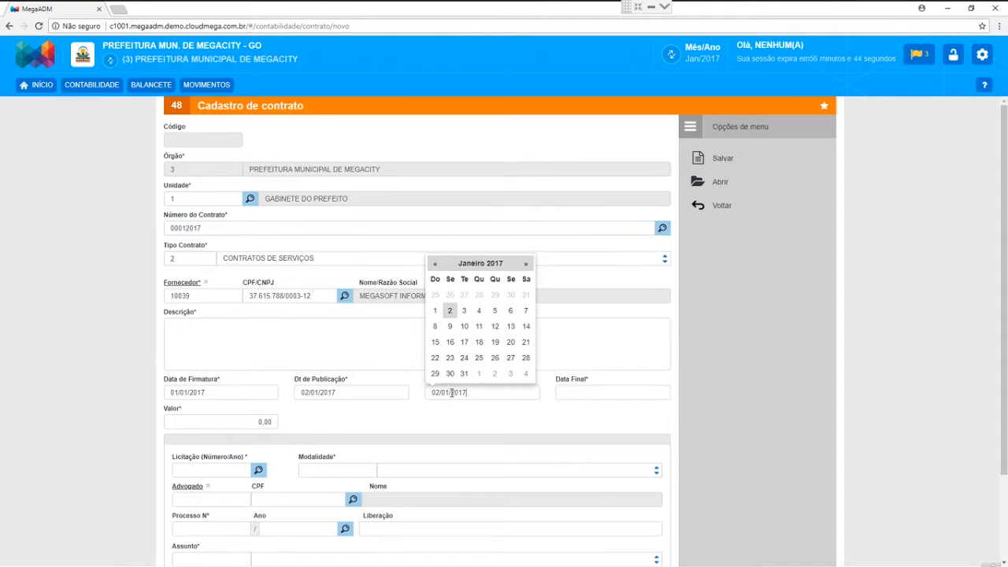
{"action": "key", "text": "Tab"}
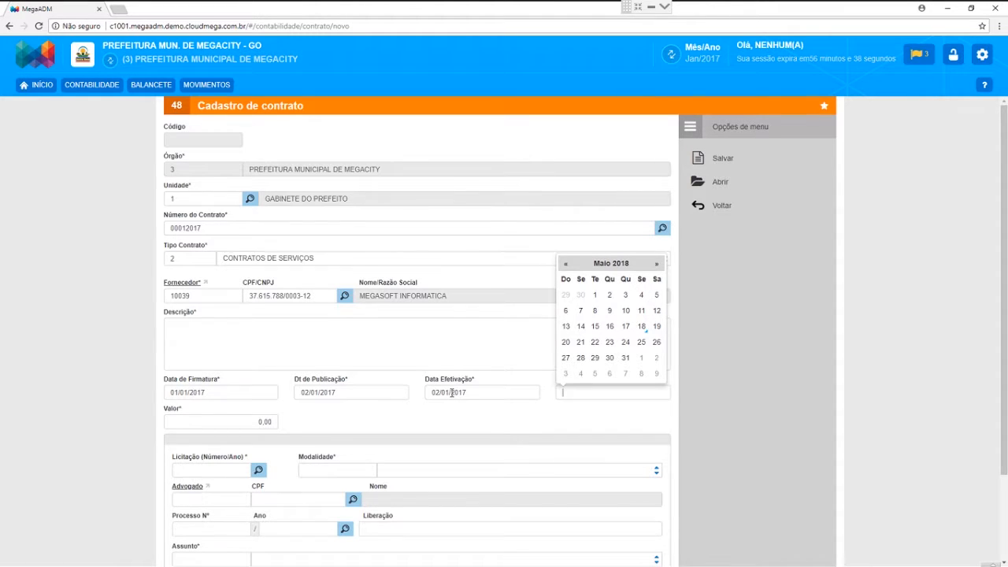
{"action": "type", "text": "31/12/2017"}
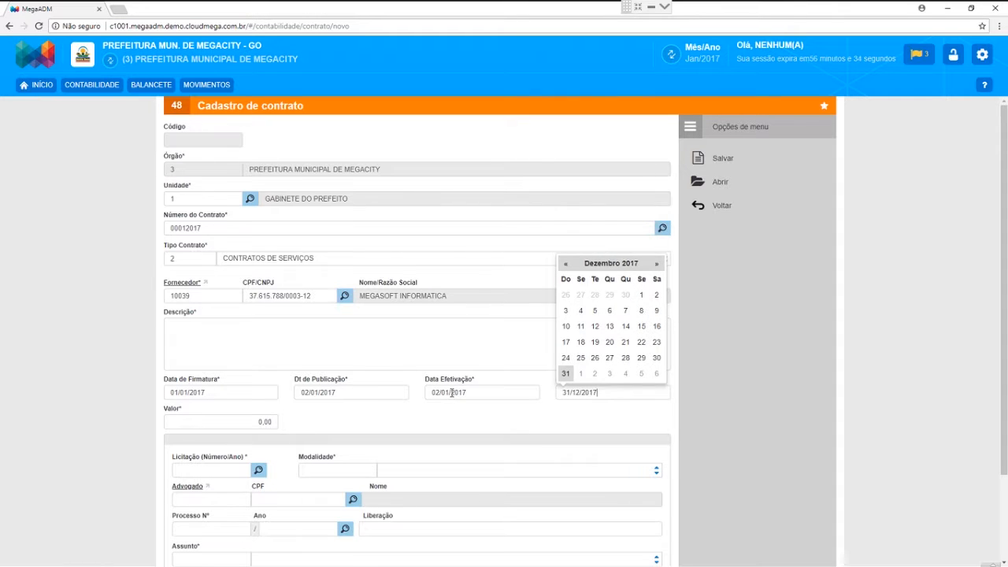
{"action": "key", "text": "Tab"}
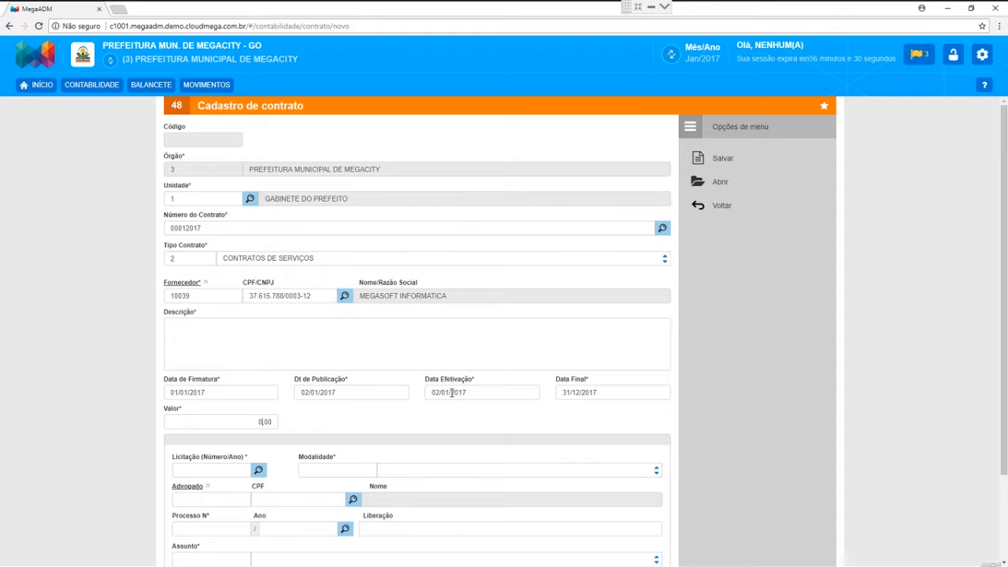
{"action": "type", "text": "3.000"}
- List the registered biddings and fill the contract's Licitação field with process 00001/2010
{"action": "scroll", "coordinate": [387, 362], "scroll_direction": "down", "scroll_amount": 3}
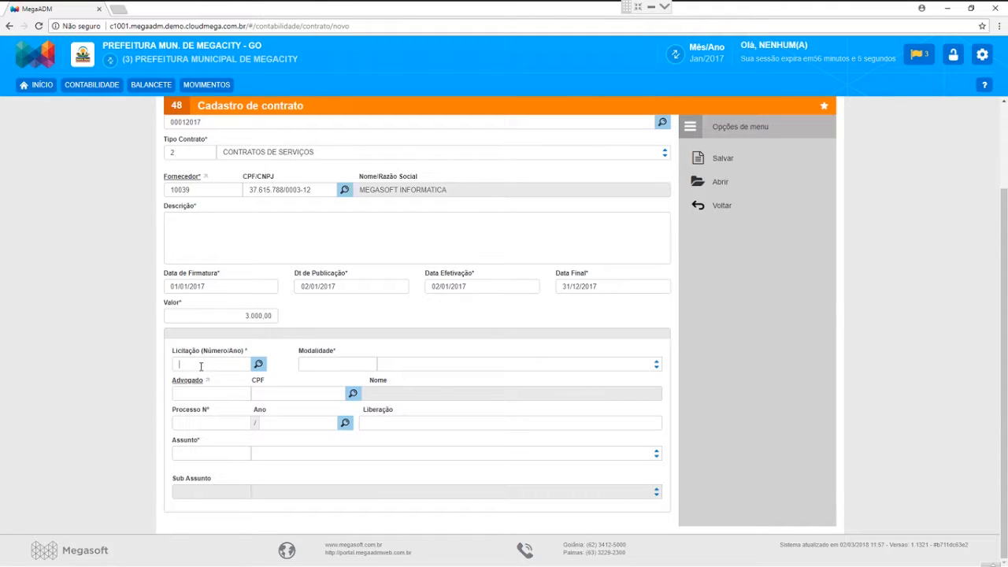
{"action": "type", "text": "00012017"}
{"action": "left_click", "coordinate": [258, 364]}
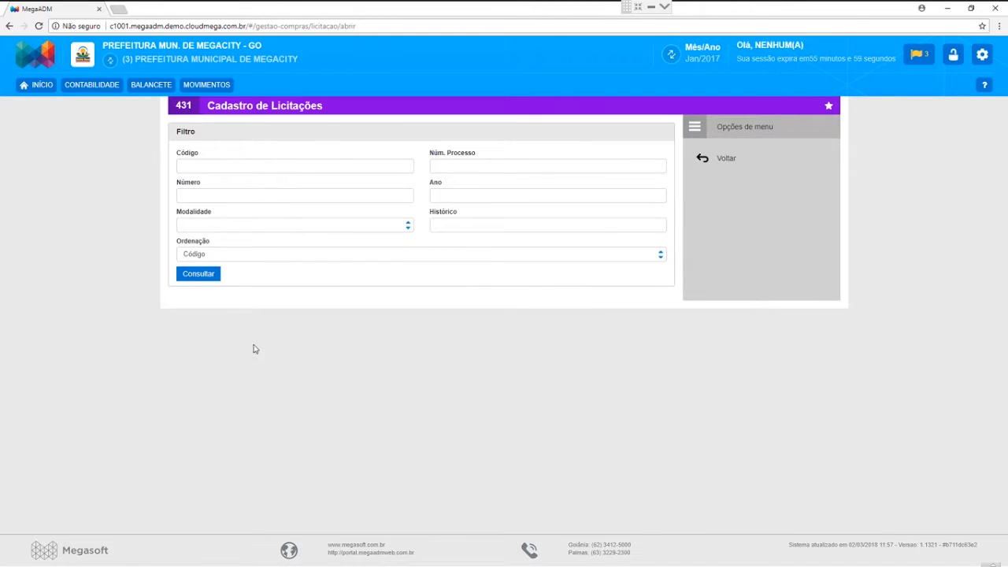
{"action": "left_click", "coordinate": [199, 275]}
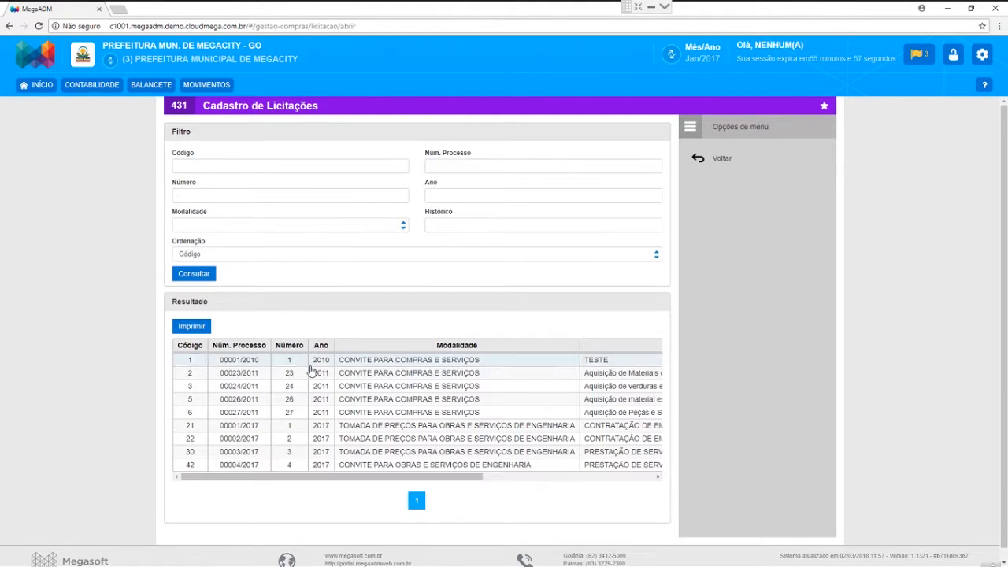
{"action": "double_click", "coordinate": [250, 359]}
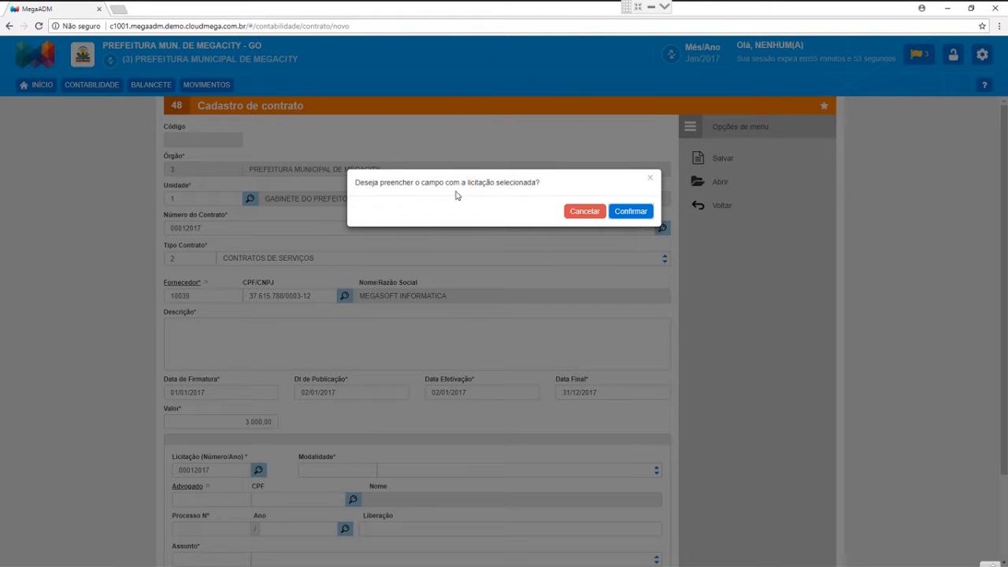
{"action": "left_click", "coordinate": [628, 211]}
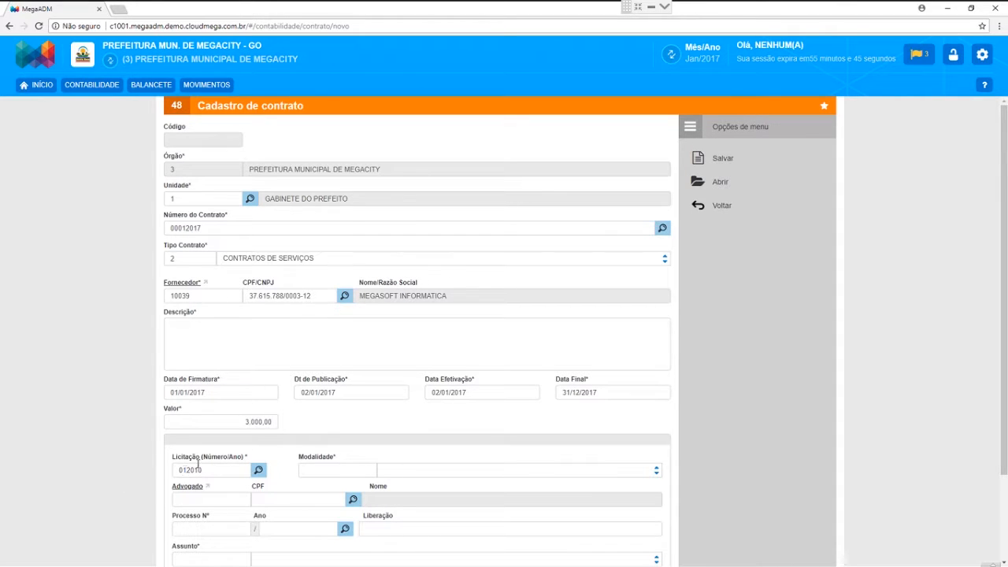
- Replace the Licitação number with 00012017 and set the Modalidade to 13 - PREGÃO PRESENCIAL
{"action": "left_click_drag", "start_coordinate": [210, 470], "coordinate": [118, 465]}
{"action": "type", "text": "00012017"}
{"action": "left_click", "coordinate": [407, 470]}
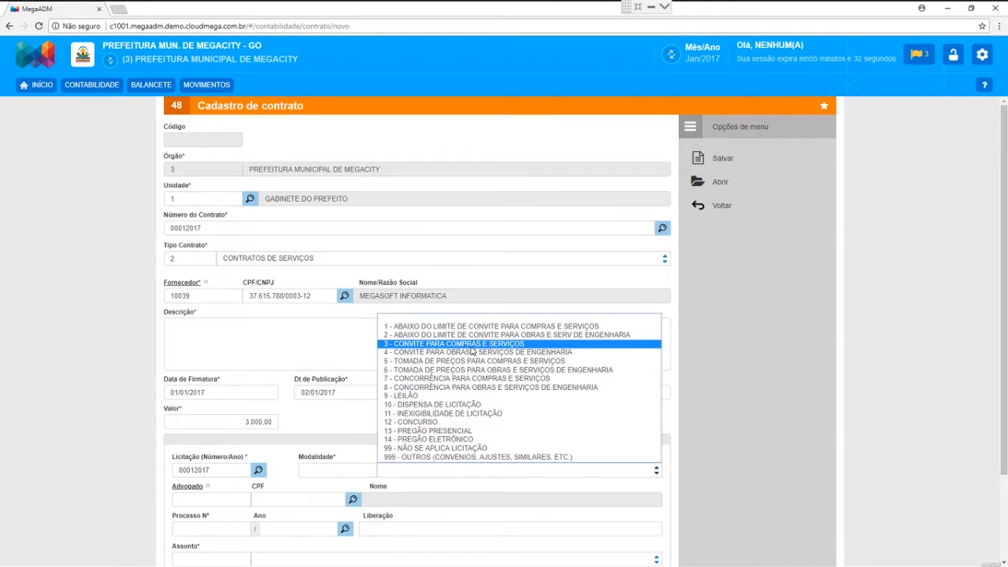
{"action": "left_click", "coordinate": [451, 435]}
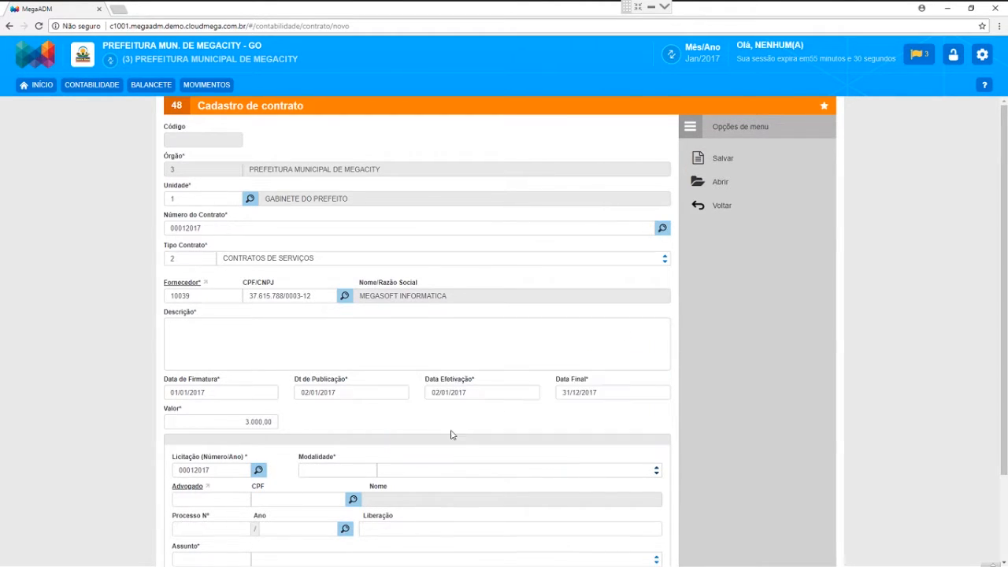
- Fill in the contract's process number as 1 with year 2017
{"action": "scroll", "coordinate": [341, 426], "scroll_direction": "down", "scroll_amount": 2}
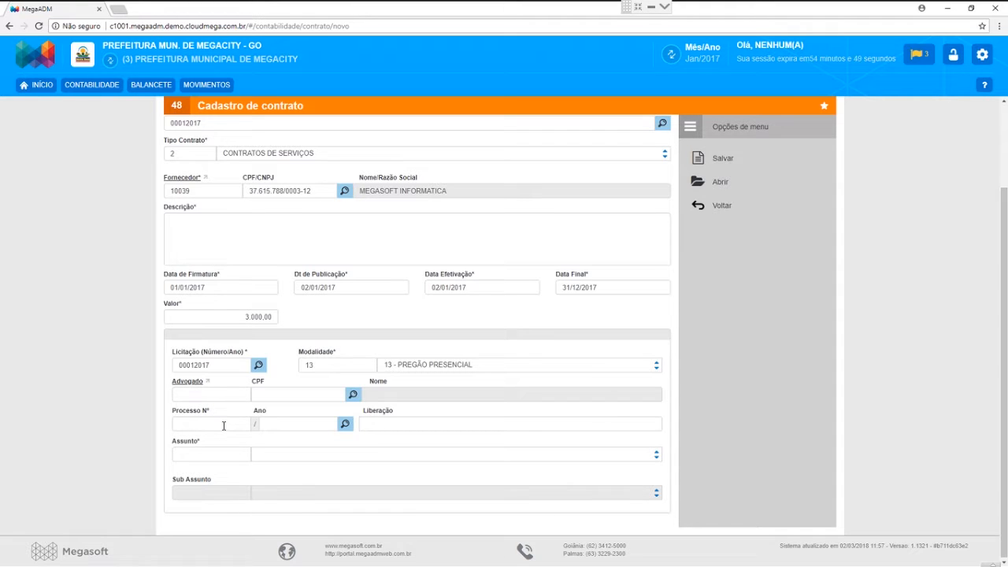
{"action": "type", "text": "0001"}
{"action": "key", "text": "Tab"}
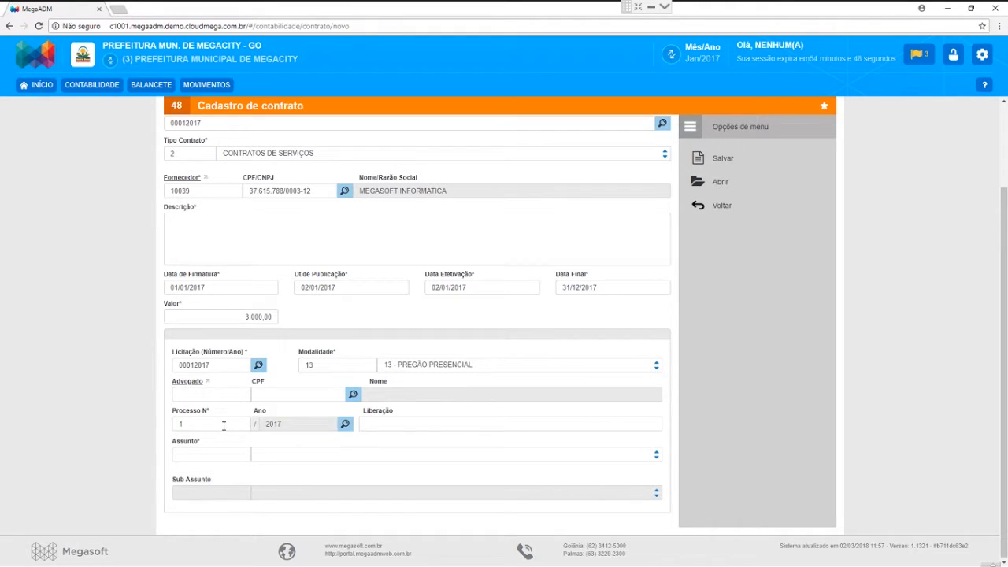
{"action": "key", "text": "Tab"}
- Set the Assunto to Obras e serviços de Engenharia and choose a Sub Assunto for it
{"action": "left_click", "coordinate": [360, 460]}
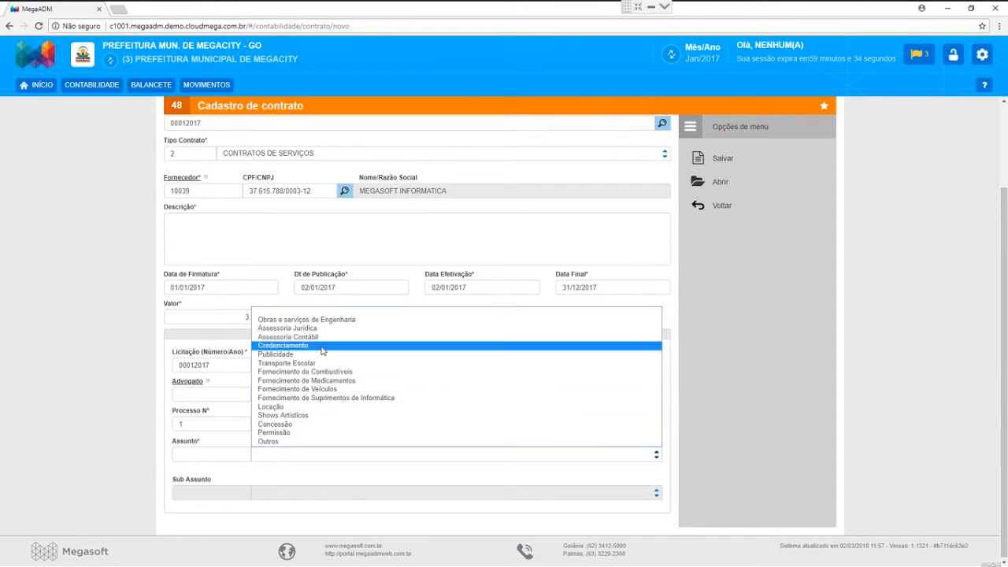
{"action": "left_click", "coordinate": [284, 408]}
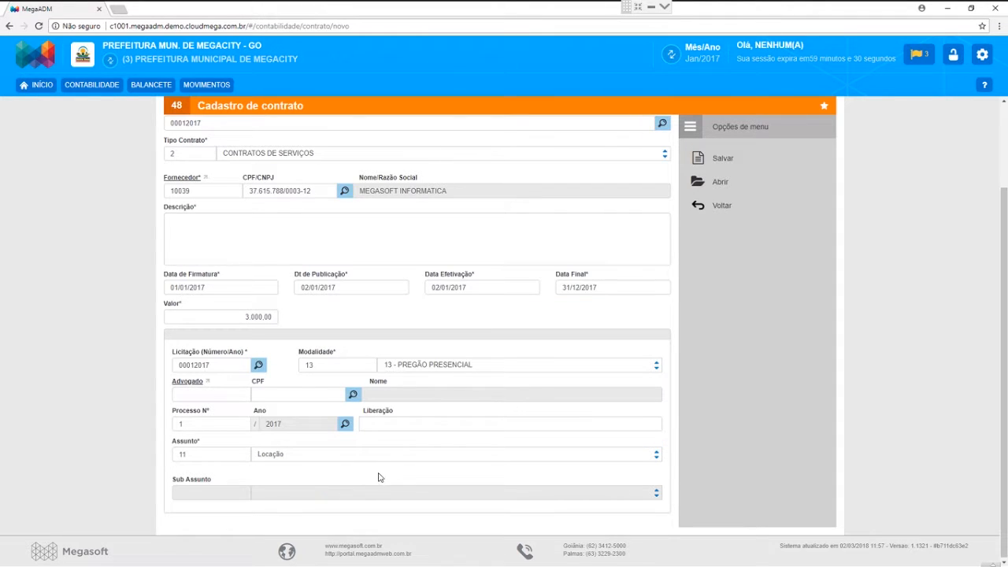
{"action": "left_click", "coordinate": [337, 455]}
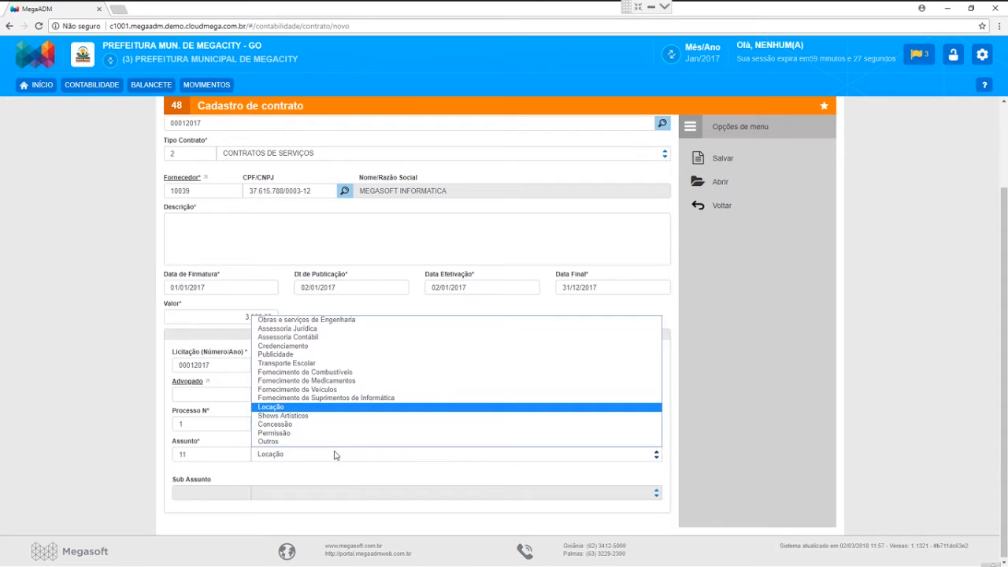
{"action": "left_click", "coordinate": [367, 320]}
{"action": "left_click", "coordinate": [323, 494]}
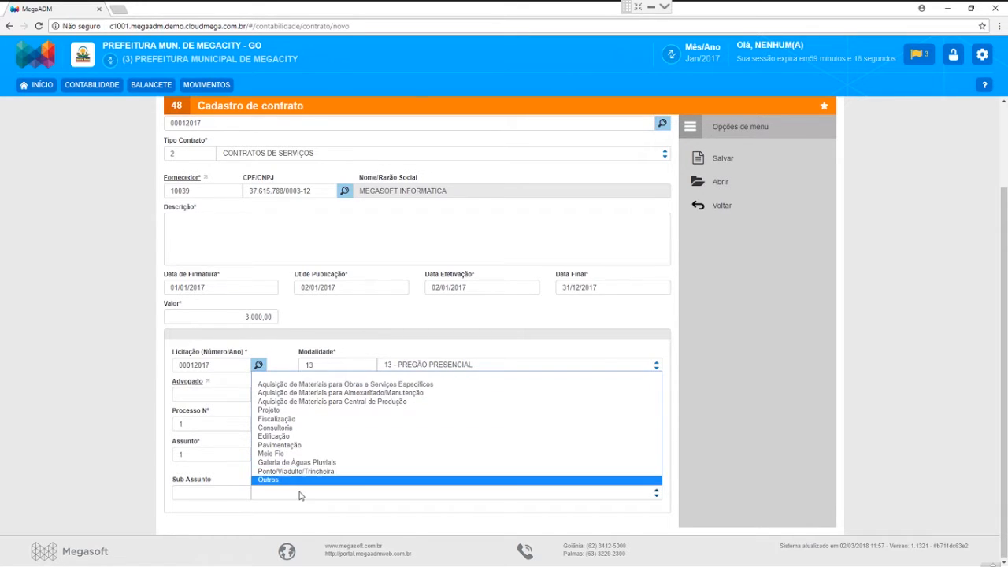
{"action": "left_click", "coordinate": [276, 462]}
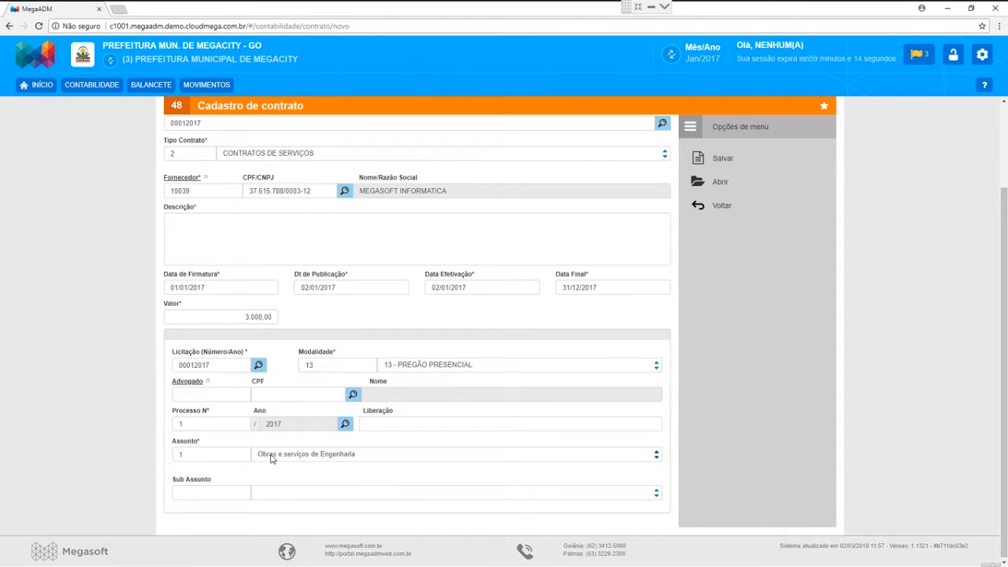
- Change the contract's Assunto to 11 - Locação and try to save the contract
{"action": "left_click", "coordinate": [271, 458]}
{"action": "left_click", "coordinate": [293, 408]}
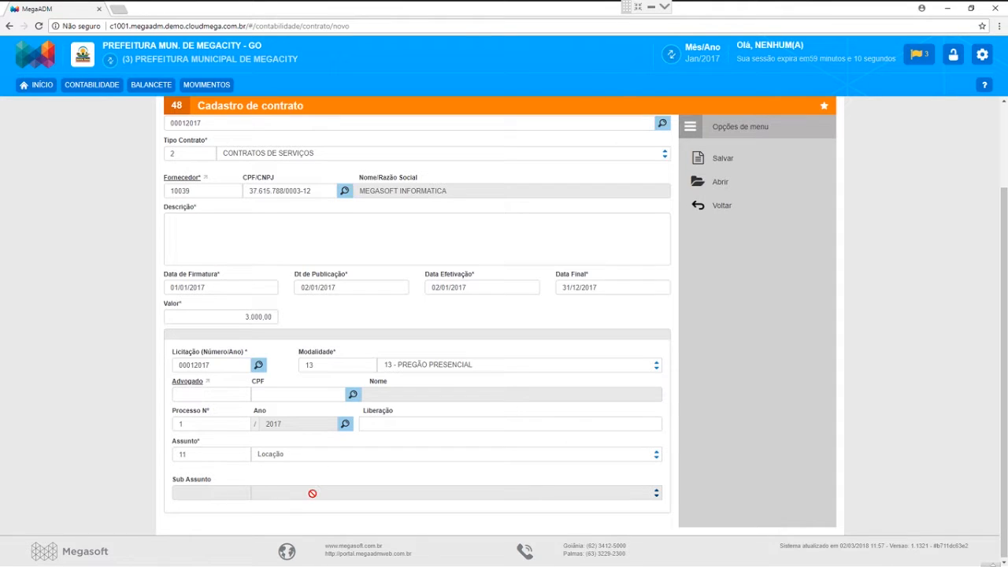
{"action": "left_click", "coordinate": [718, 166]}
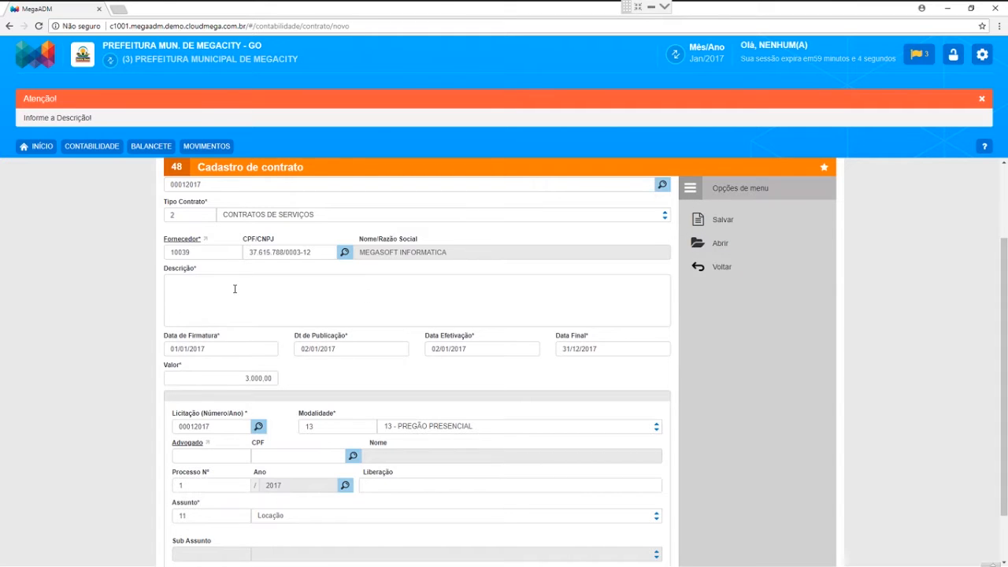
- Enter the Descrição "Contrato celebrado para locação de software de gesta" and save the contract
{"action": "type", "text": "contrat"}
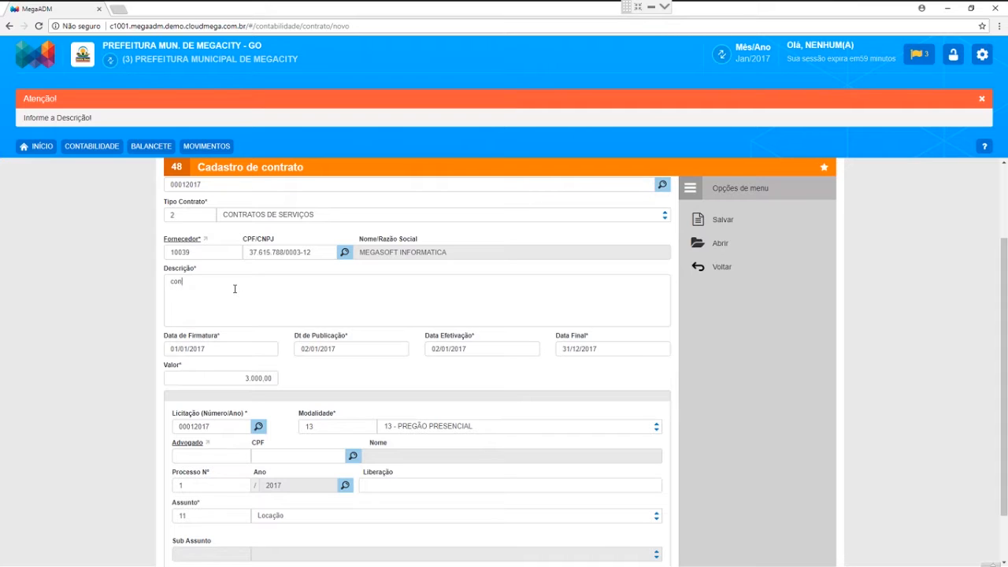
{"action": "key", "text": "BackSpace"}
{"action": "key", "text": "BackSpace"}
{"action": "key", "text": "BackSpace"}
{"action": "type", "text": "Con"}
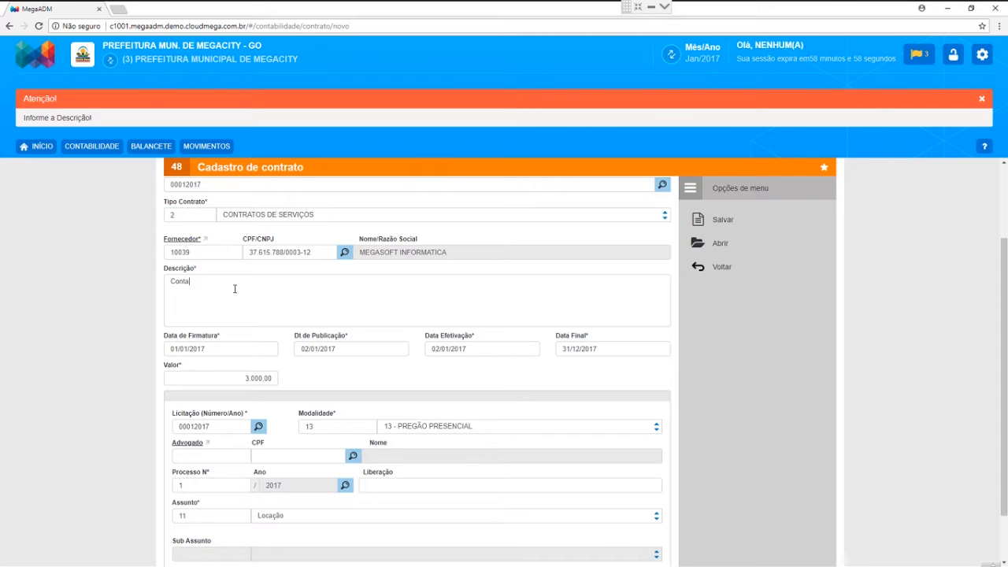
{"action": "type", "text": "trato celebrado para locação de software de gesta"}
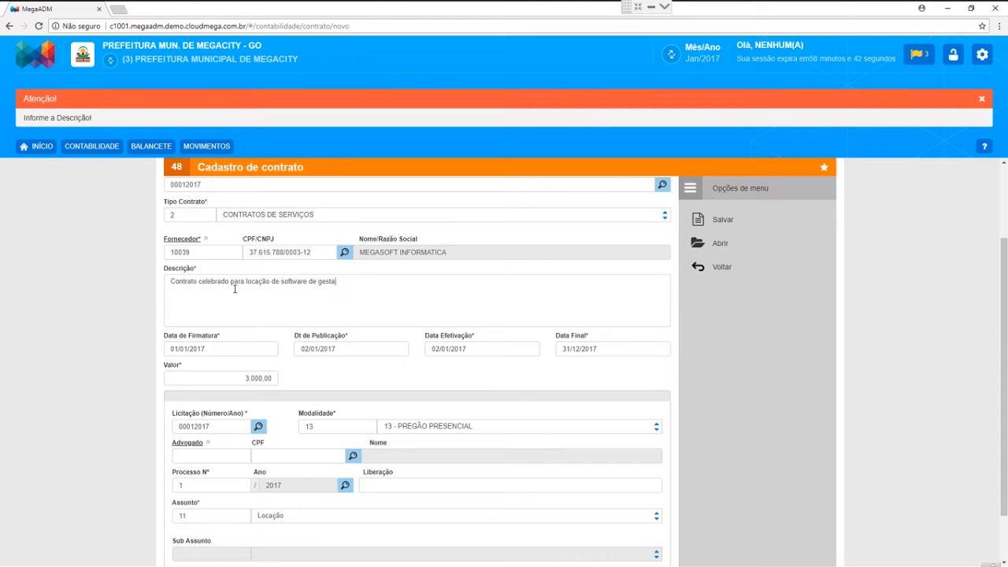
{"action": "left_click", "coordinate": [720, 220]}
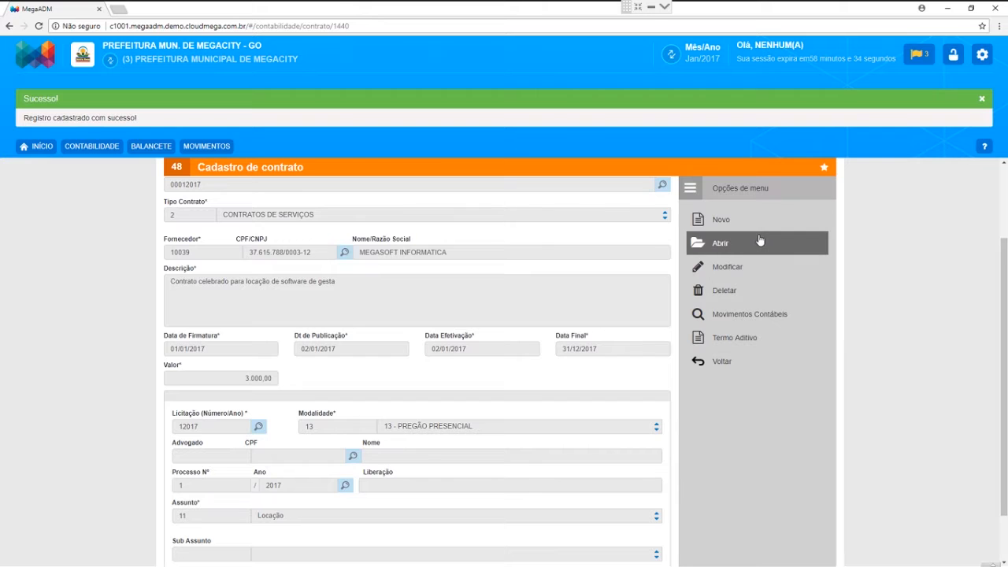
- Review the saved contract's accounting movements and the contract search filters, returning to the contract record
{"action": "left_click", "coordinate": [732, 317]}
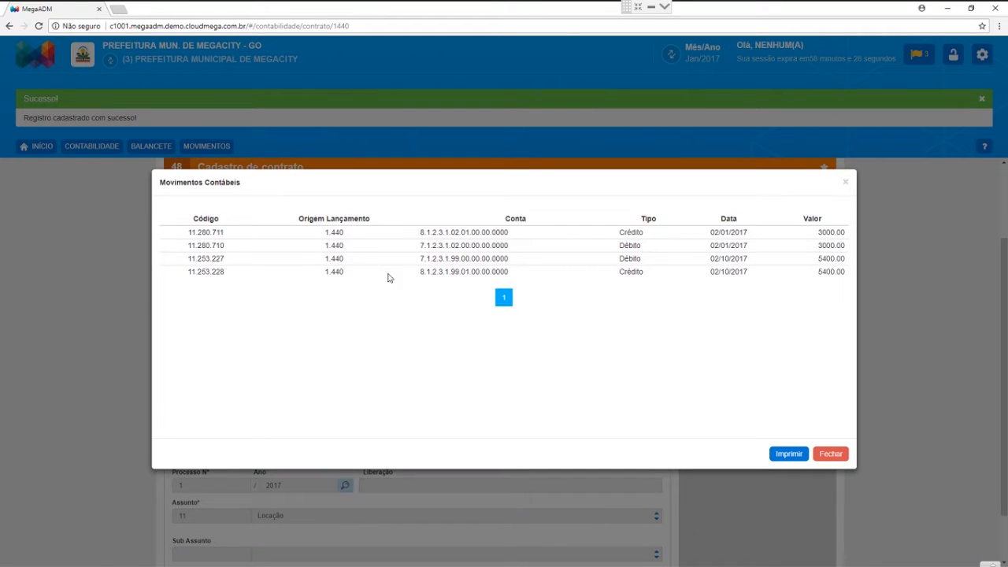
{"action": "left_click", "coordinate": [828, 457]}
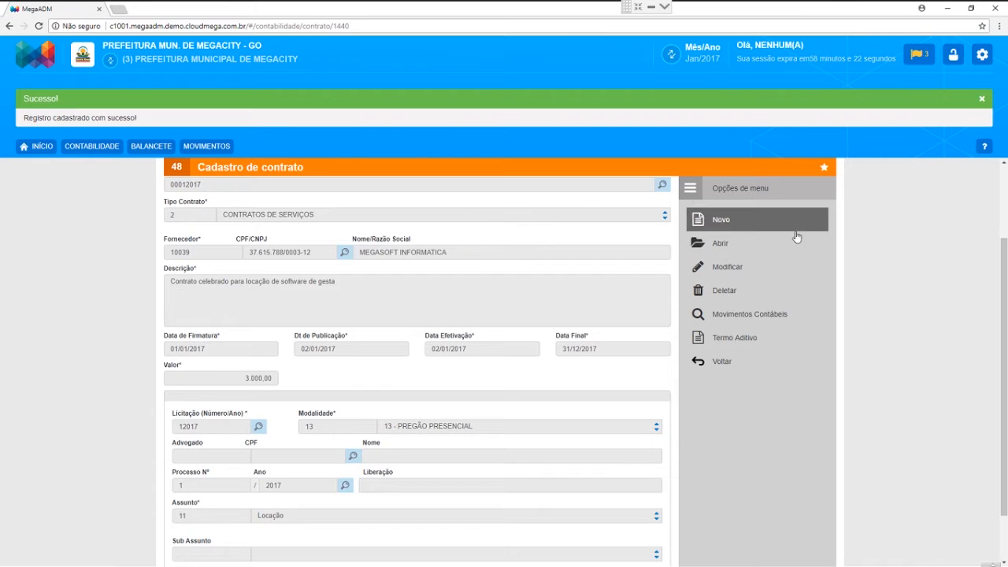
{"action": "left_click", "coordinate": [752, 249]}
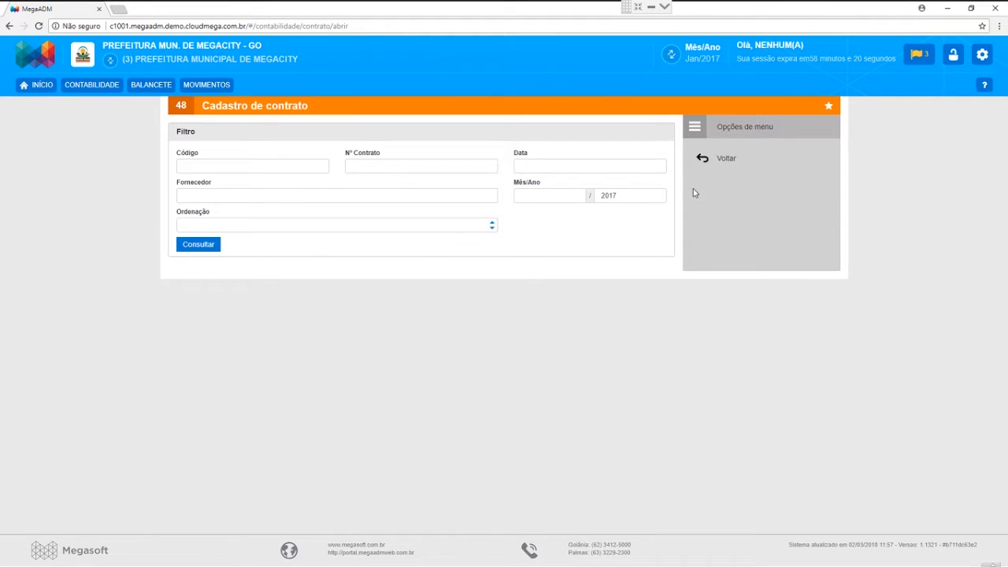
{"action": "left_click", "coordinate": [740, 158]}
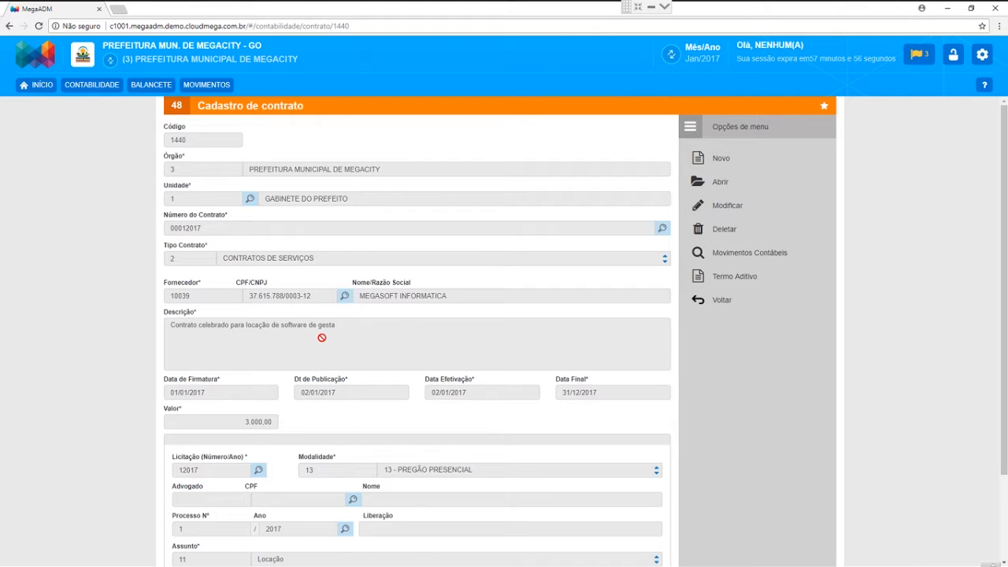
- Start a new Termo Aditivo for the contract and set its type to 2 - Alteração de valor
{"action": "left_click", "coordinate": [741, 283]}
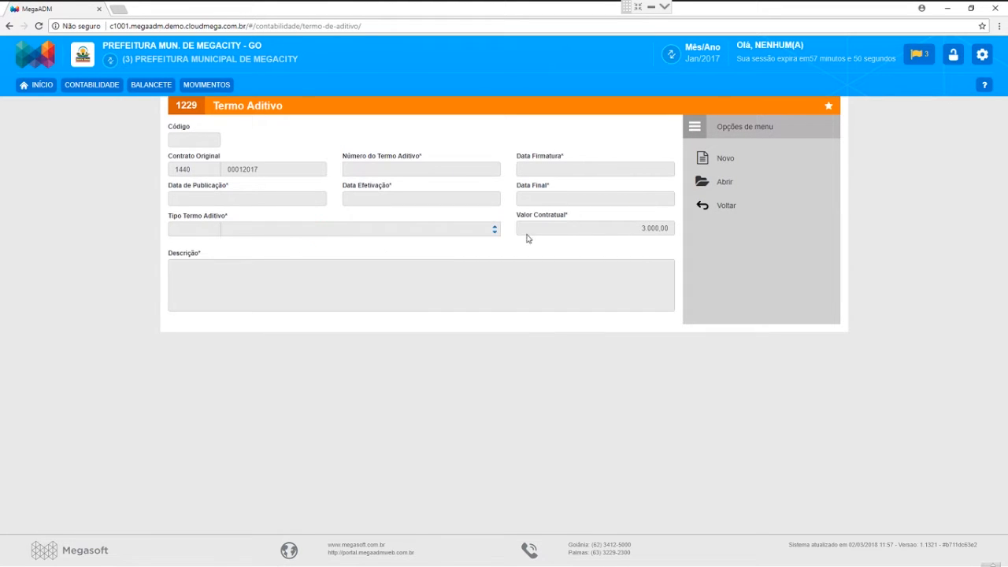
{"action": "left_click", "coordinate": [721, 161]}
{"action": "left_click", "coordinate": [384, 227]}
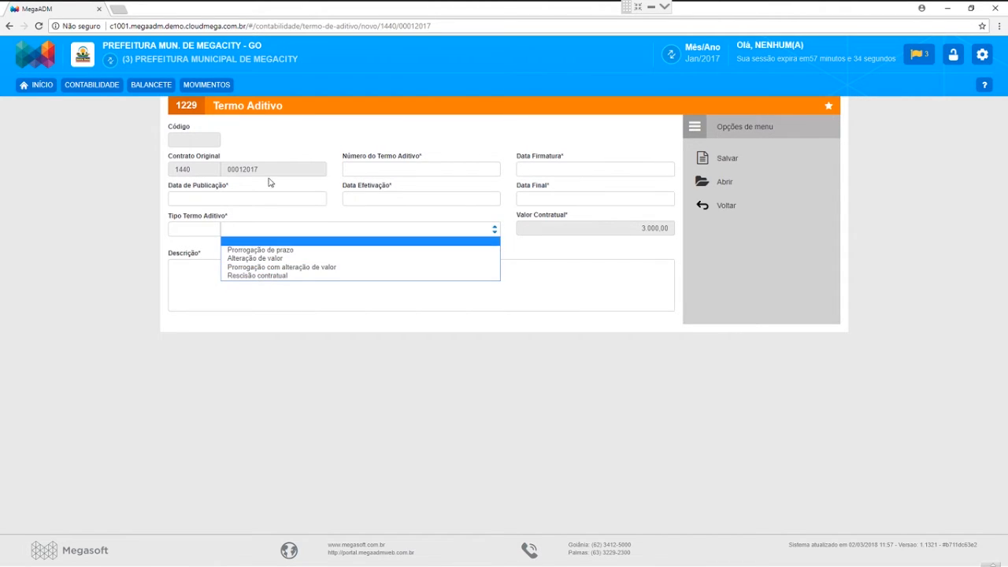
{"action": "left_click", "coordinate": [296, 259]}
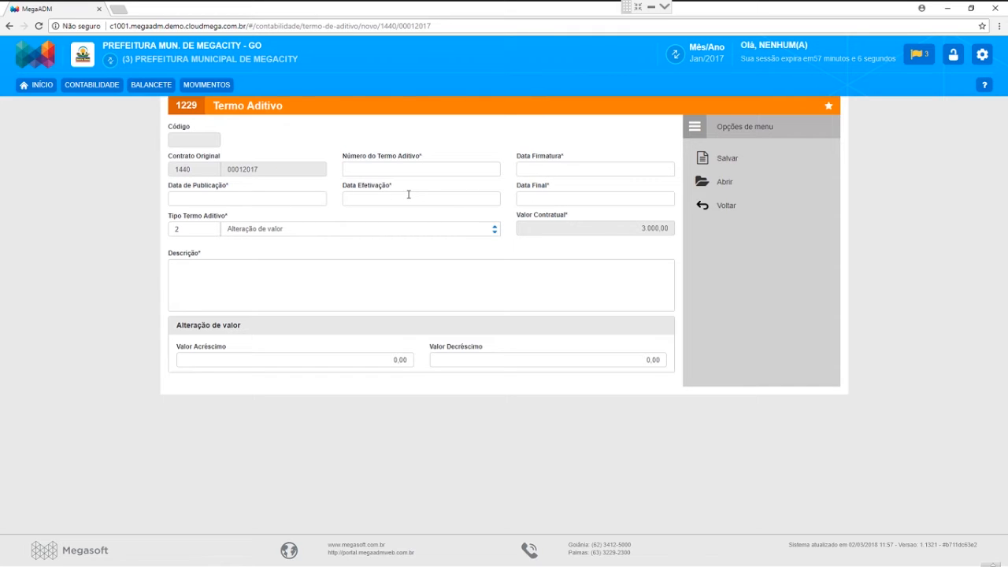
{"action": "left_click", "coordinate": [378, 291]}
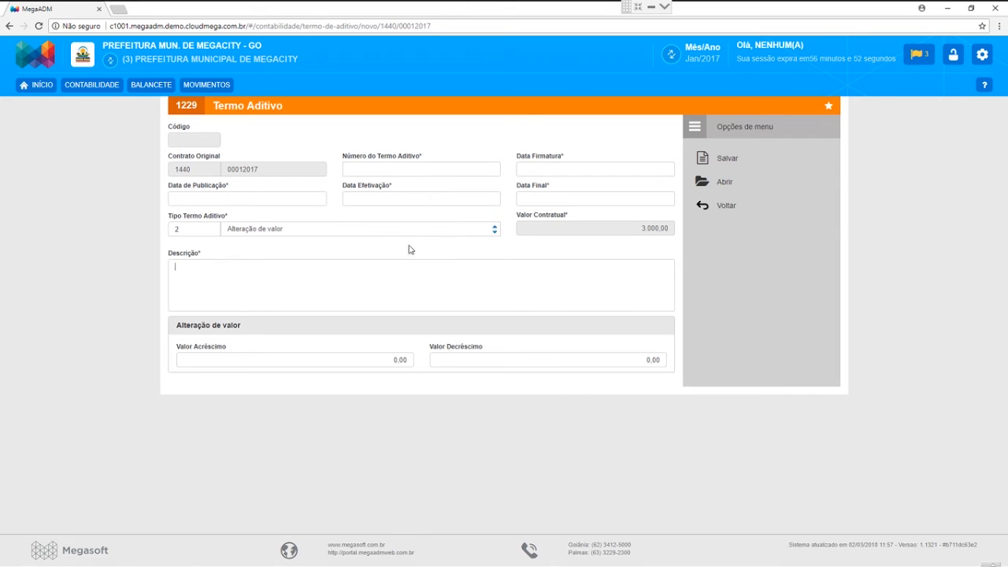
- Discard the unsaved Termo Aditivo and exit the contract record to the Movimentos overview
{"action": "left_click", "coordinate": [713, 208]}
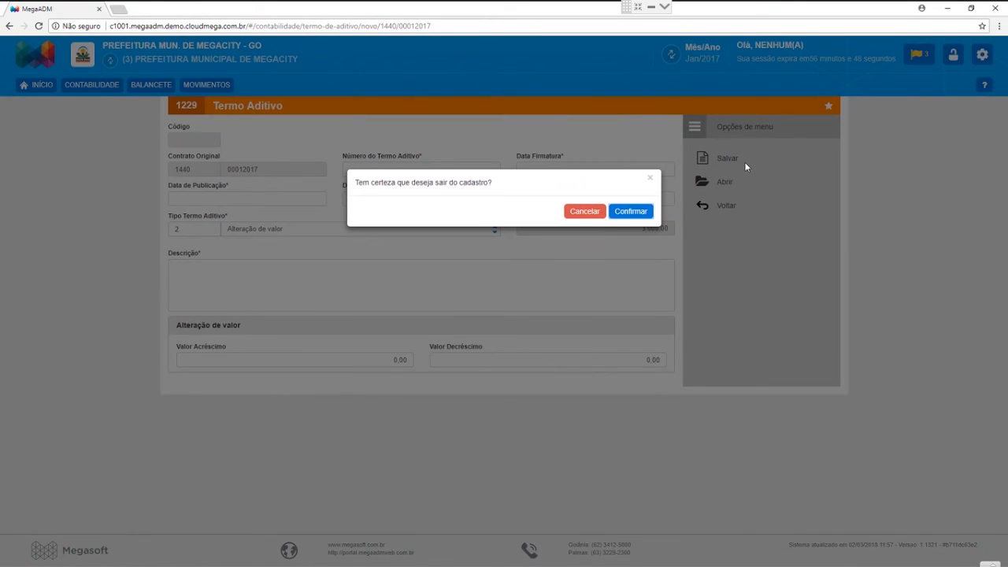
{"action": "left_click", "coordinate": [634, 212]}
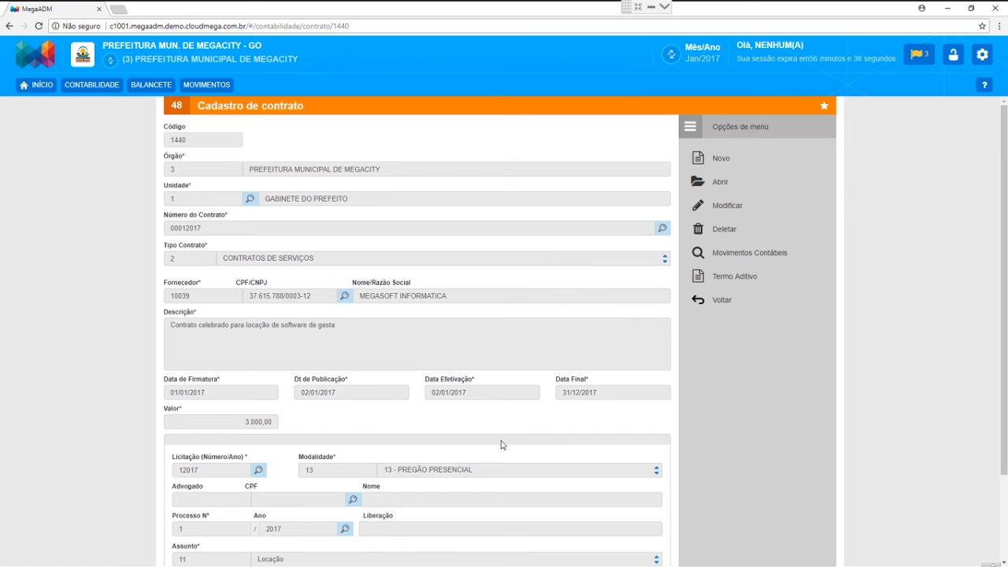
{"action": "left_click", "coordinate": [723, 301]}
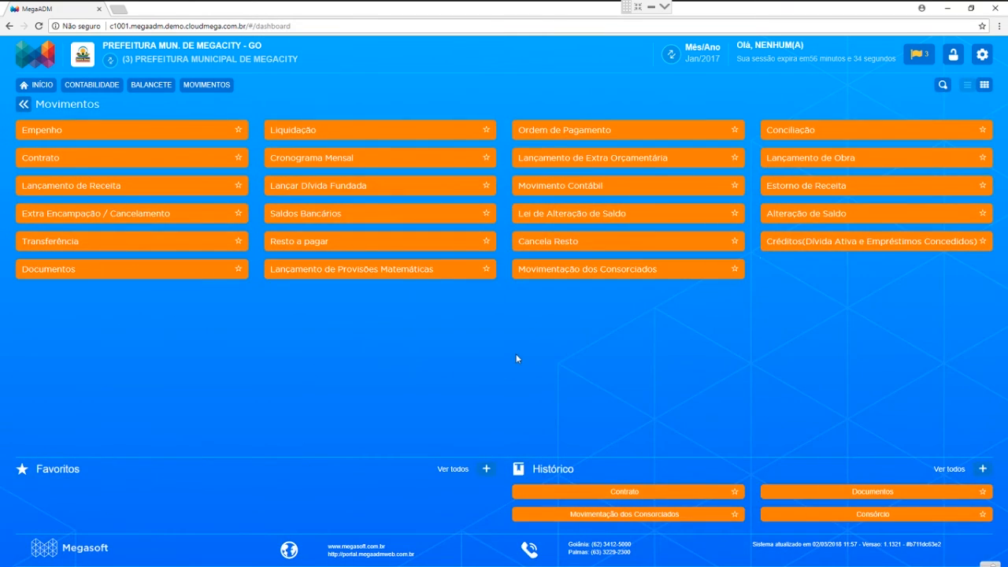